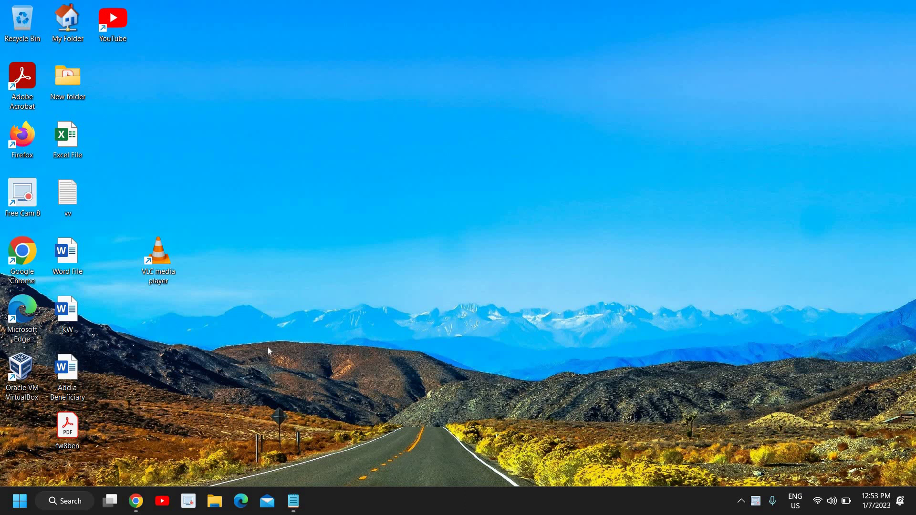
Step: Search for cmd, launch Command Prompt as administrator, and move its window down and right
left_click(65, 500)
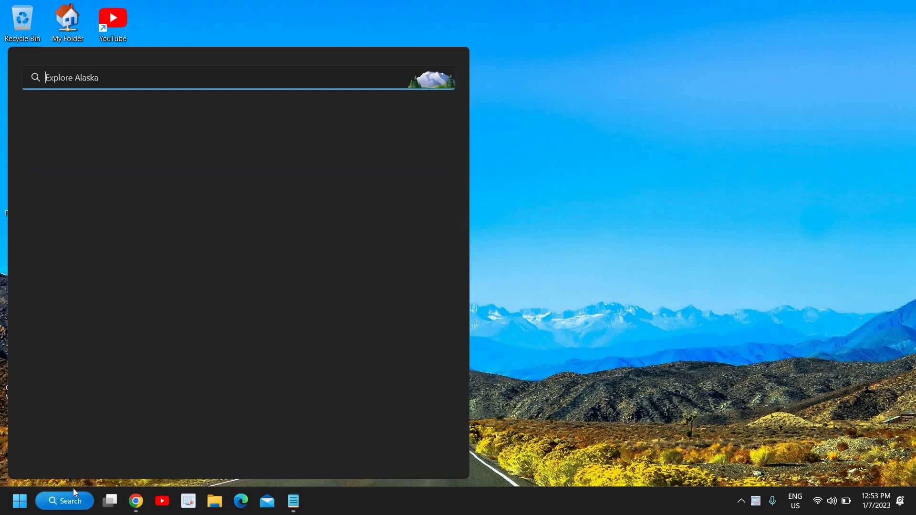
type("cmd")
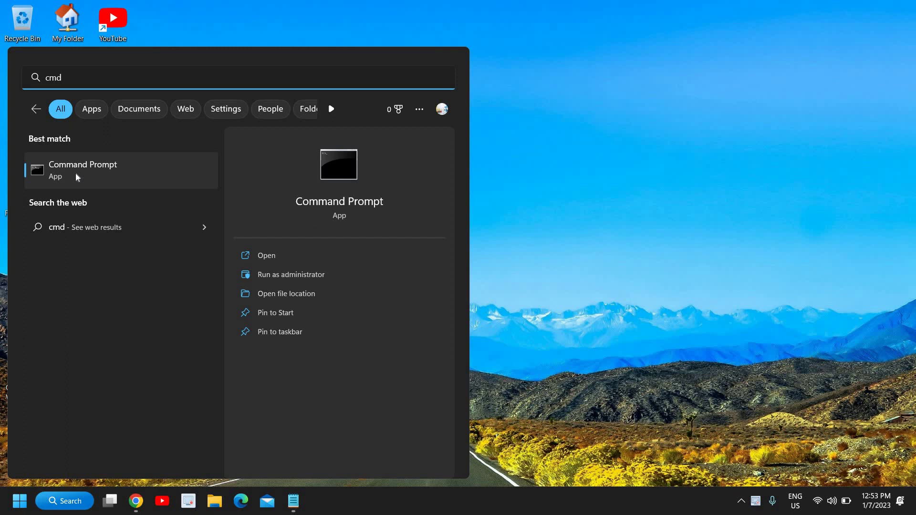
left_click(281, 276)
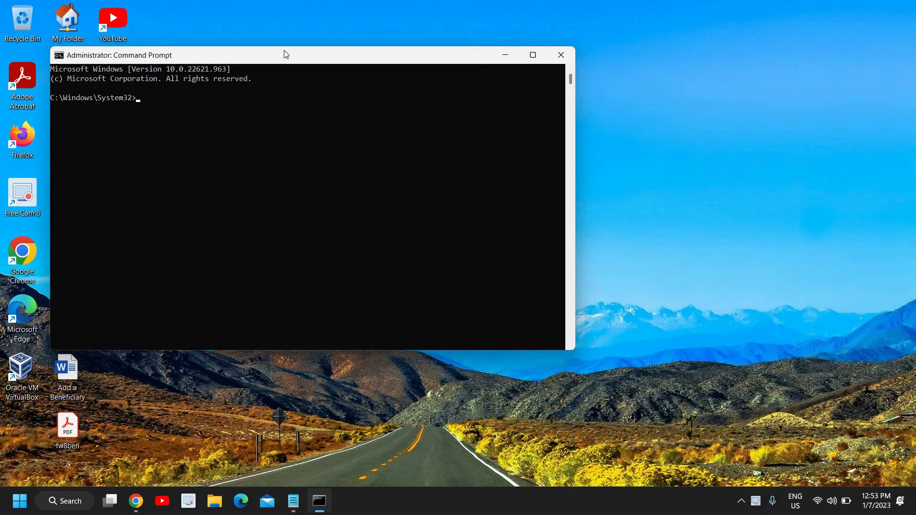
left_click_drag(283, 59, 395, 86)
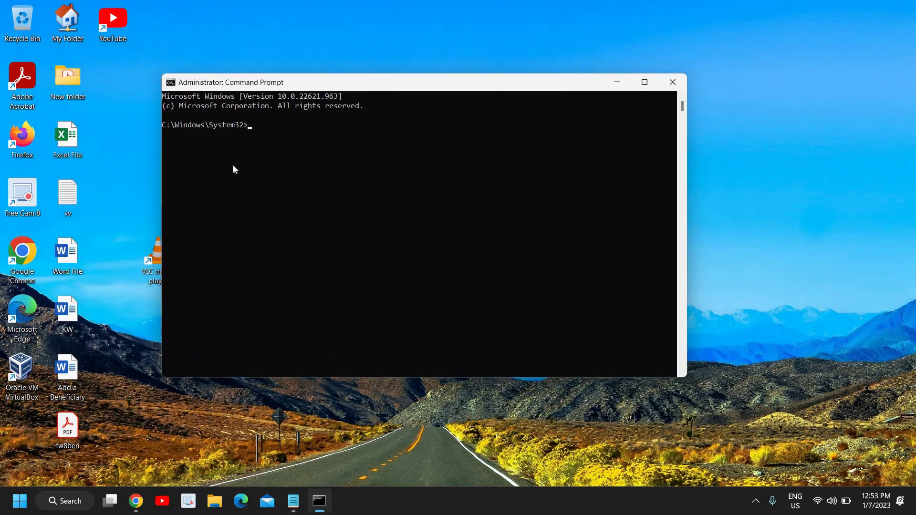
Step: Run ipconfig /release, then edit the recalled command into ipconfig /renew and run it
type("ipconfig /release")
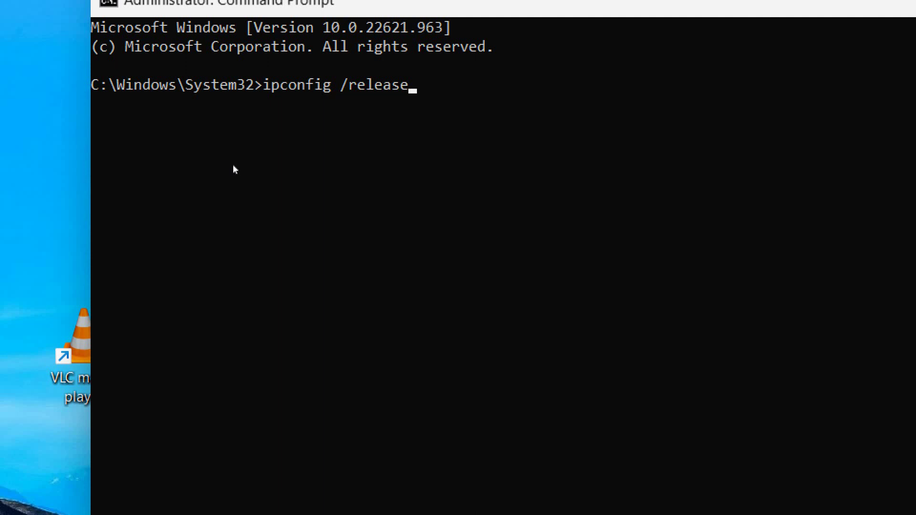
key("Return")
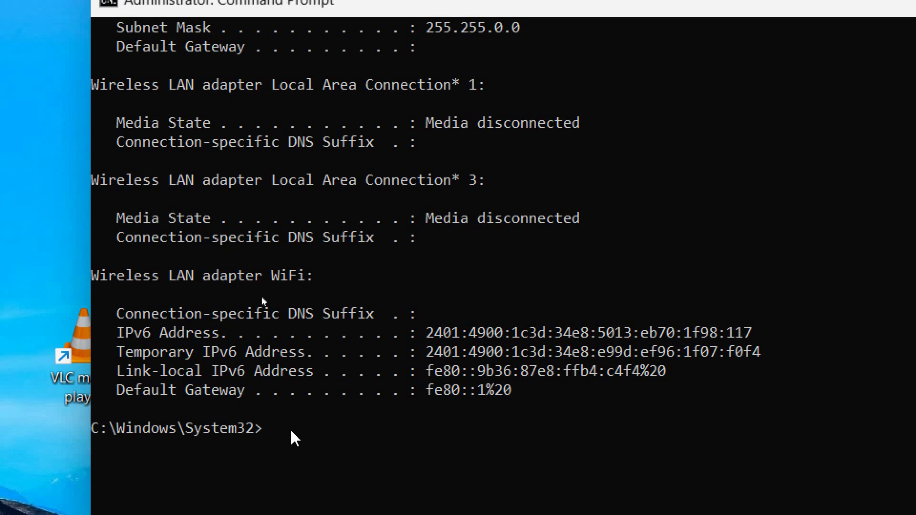
key("Up")
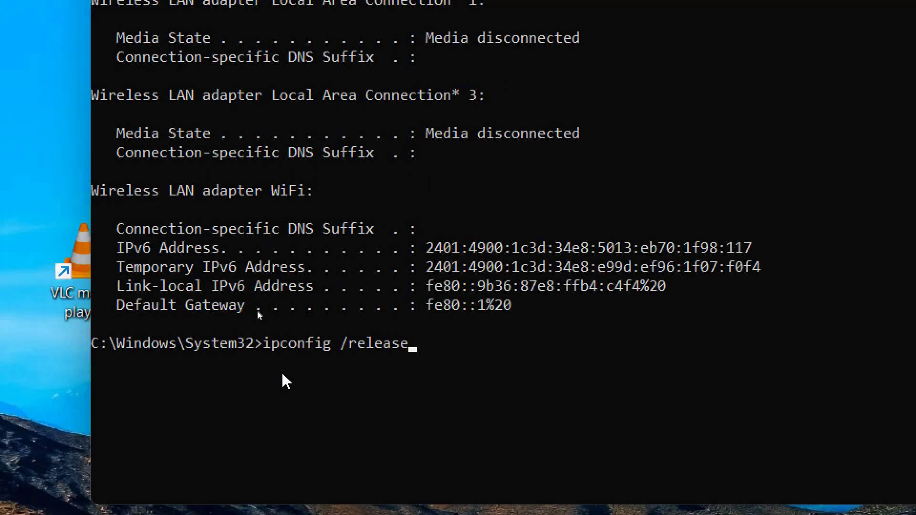
key("BackSpace")
key("BackSpace")
key("BackSpace")
key("BackSpace")
key("BackSpace")
key("BackSpace")
key("BackSpace")
type("renew")
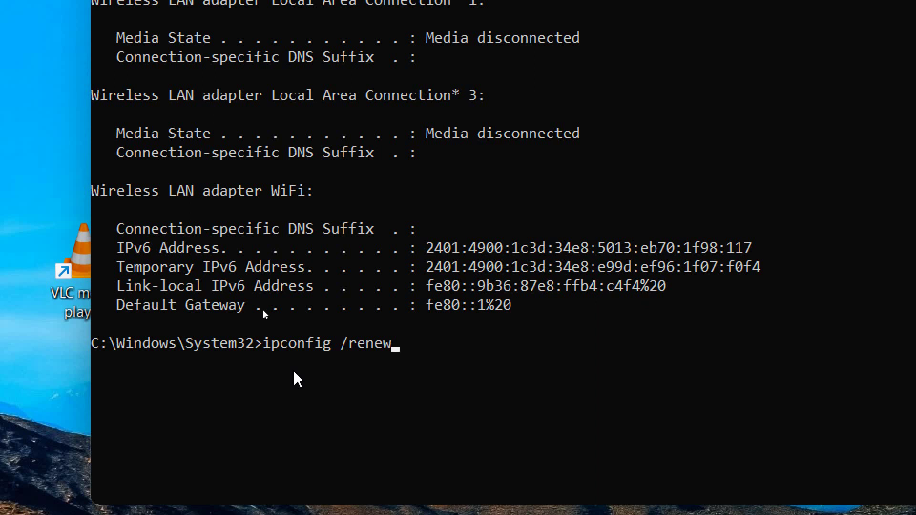
key("Return")
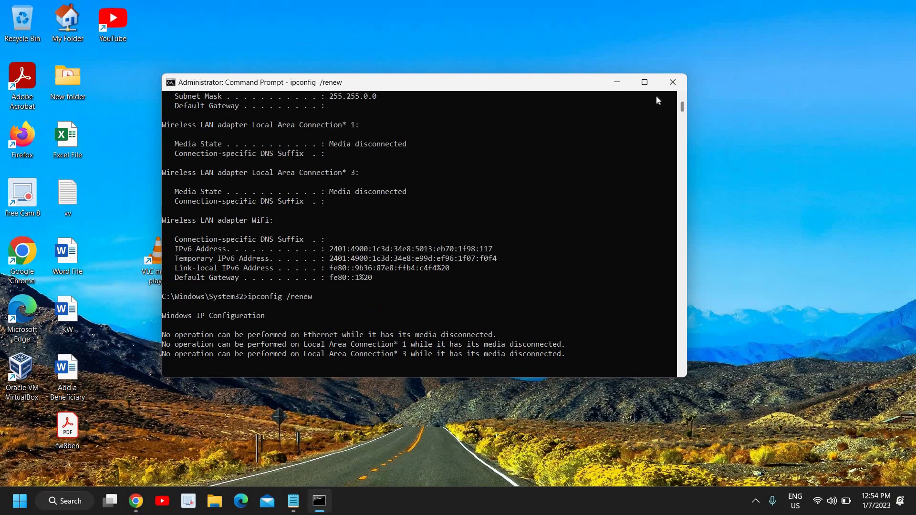
Step: Close Command Prompt and toggle Flight mode on then off in Quick Settings
left_click(673, 82)
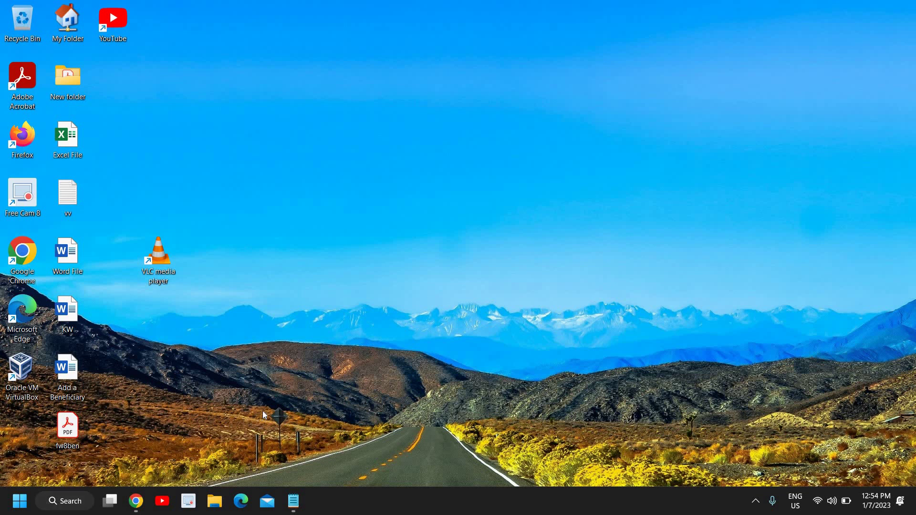
key("super+a")
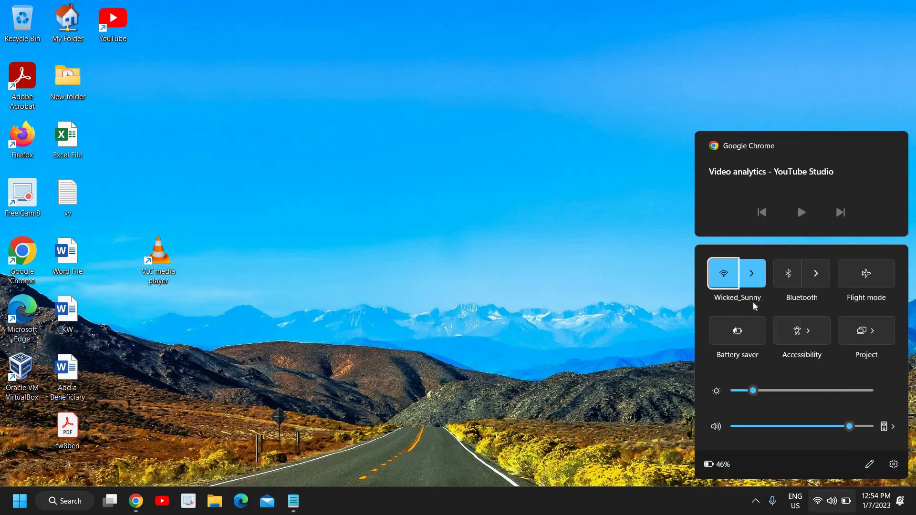
left_click(861, 282)
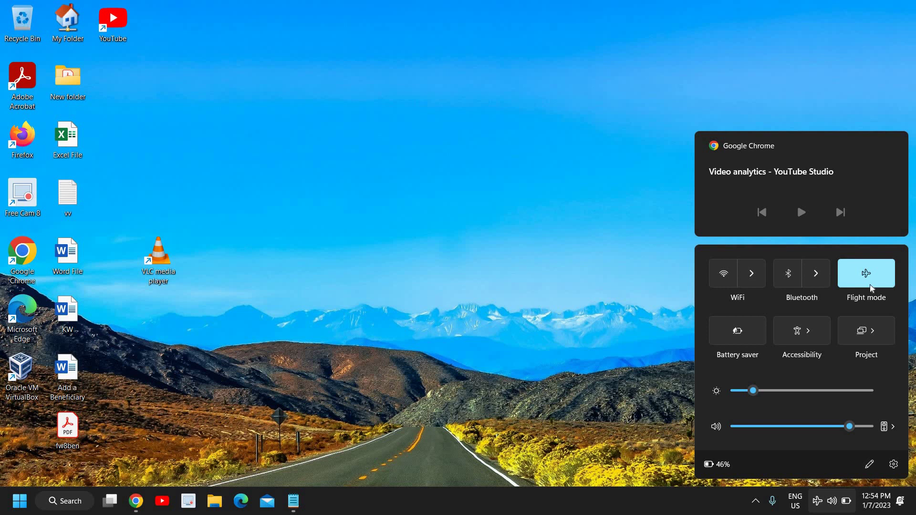
left_click(865, 283)
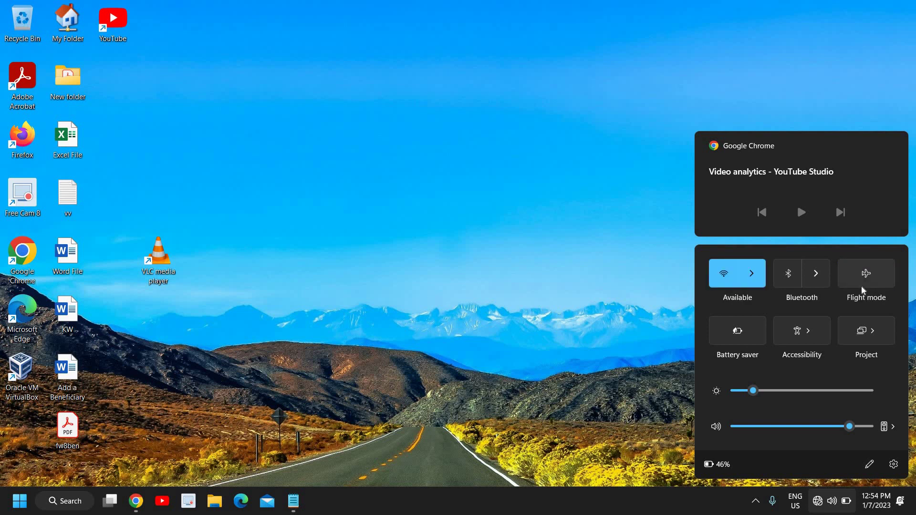
left_click(546, 332)
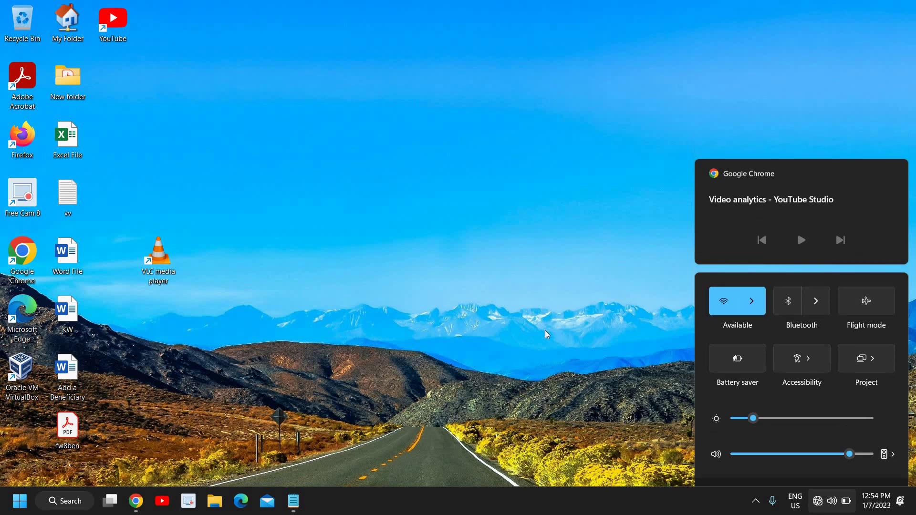
Step: Search for cmd and launch a fresh Command Prompt as administrator
left_click(60, 507)
type("cmd")
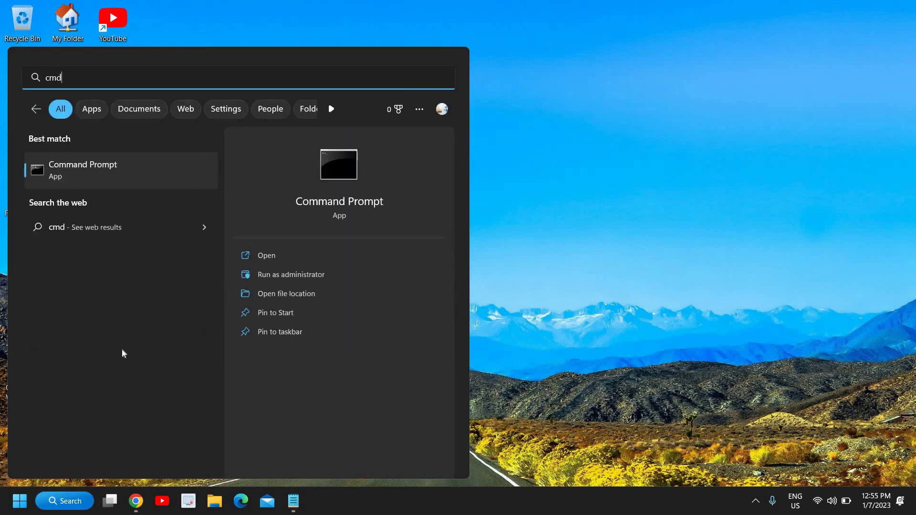
left_click(288, 275)
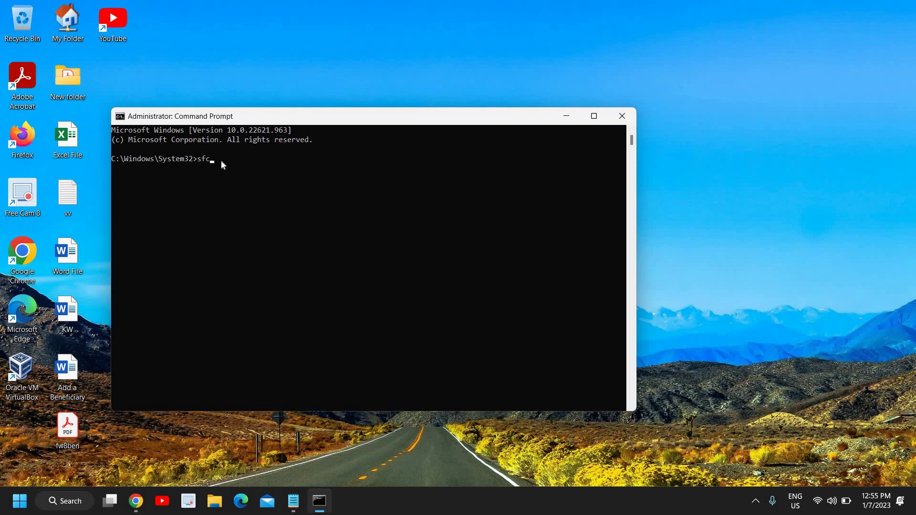
Step: Run sfc /scannow, then close Command Prompt once verification reaches 12%
type("sfc /scannow")
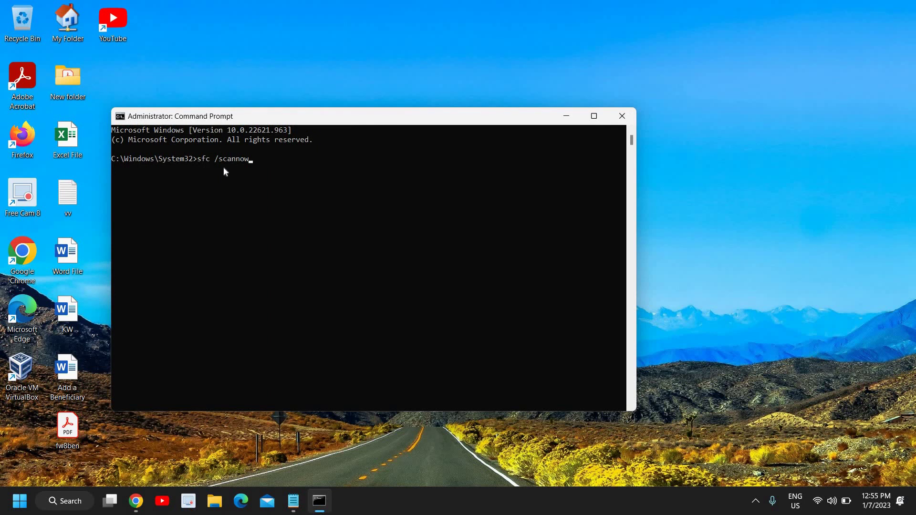
key("Return")
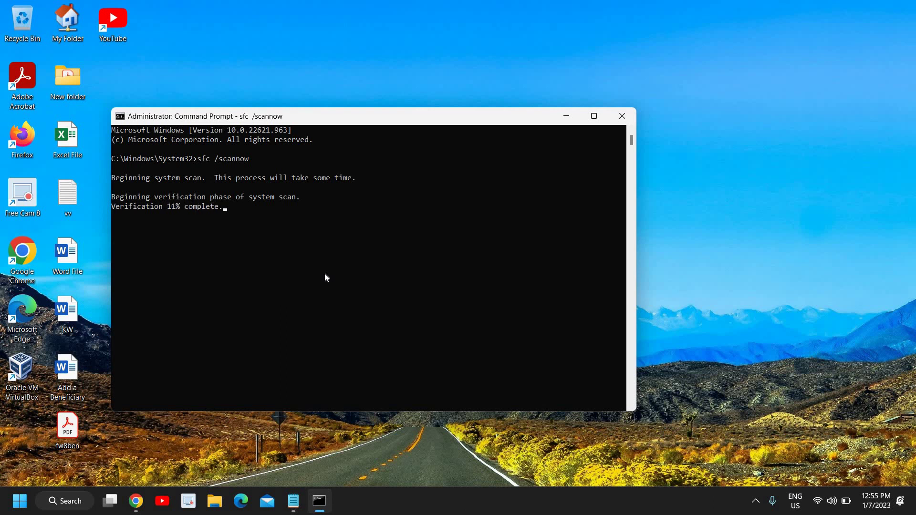
left_click(632, 116)
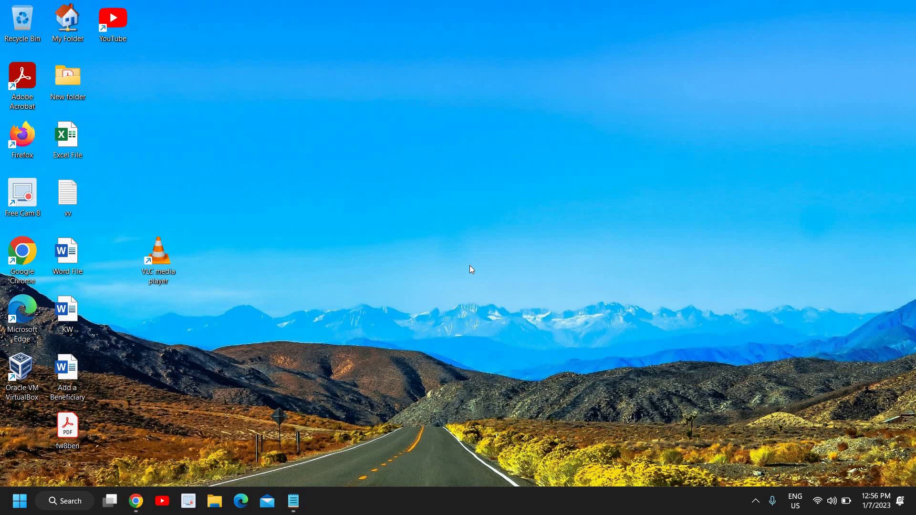
Step: Go to Settings' Network & internet page from the Start button's quick-link menu
right_click(18, 502)
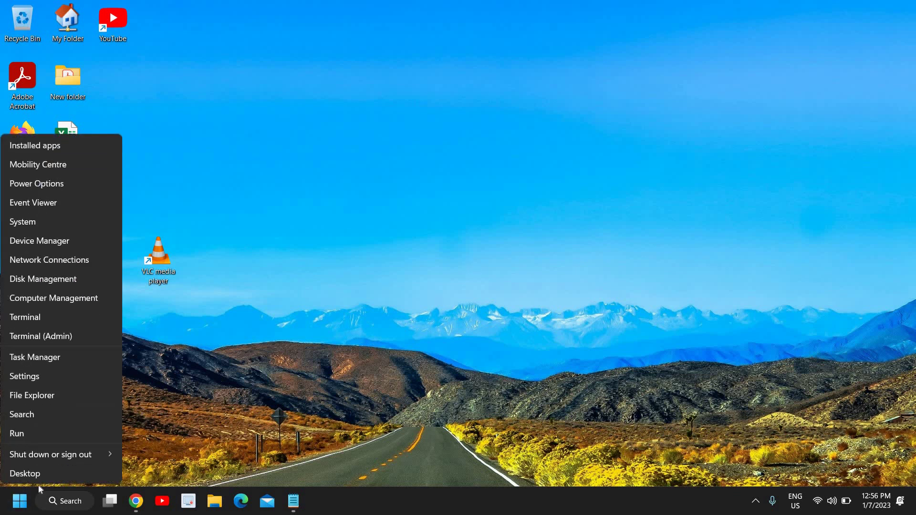
left_click(42, 379)
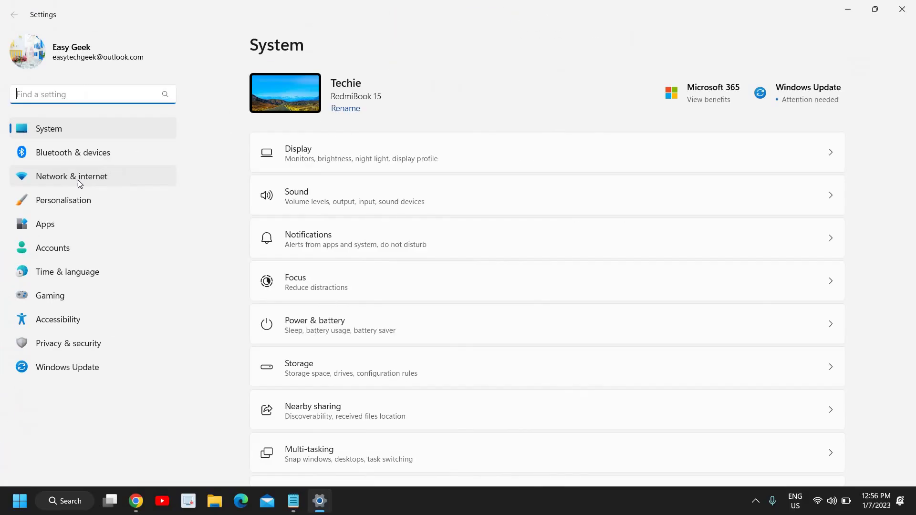
left_click(78, 180)
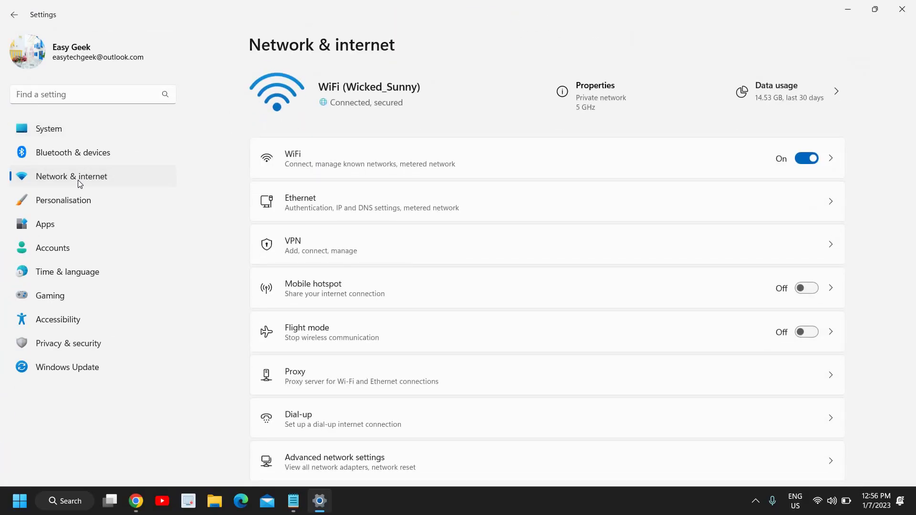
Step: Toggle the Flight mode switch on and back off, view its subpage, then close Settings
scroll(409, 286, "down", 1)
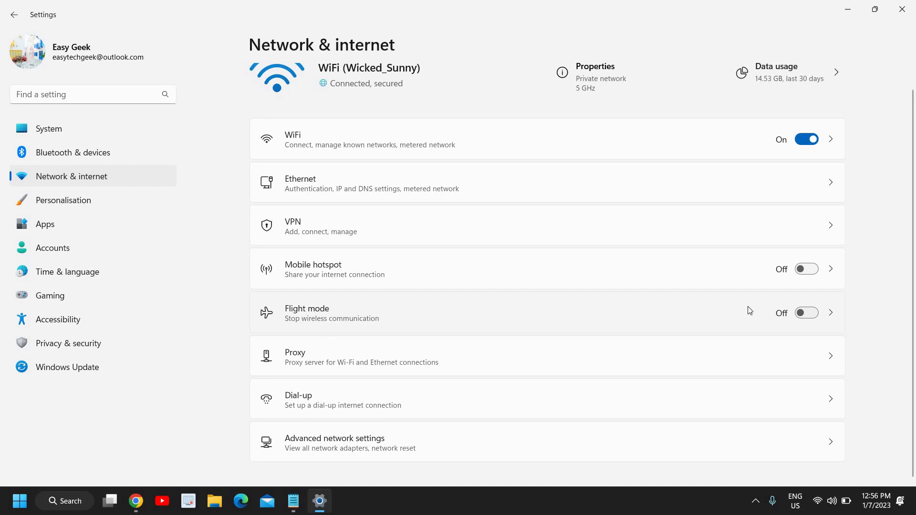
left_click(803, 314)
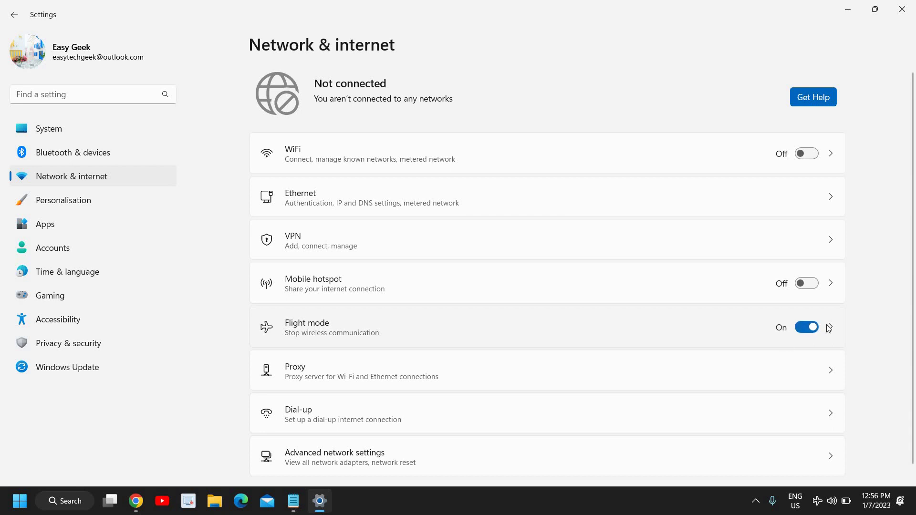
left_click(815, 332)
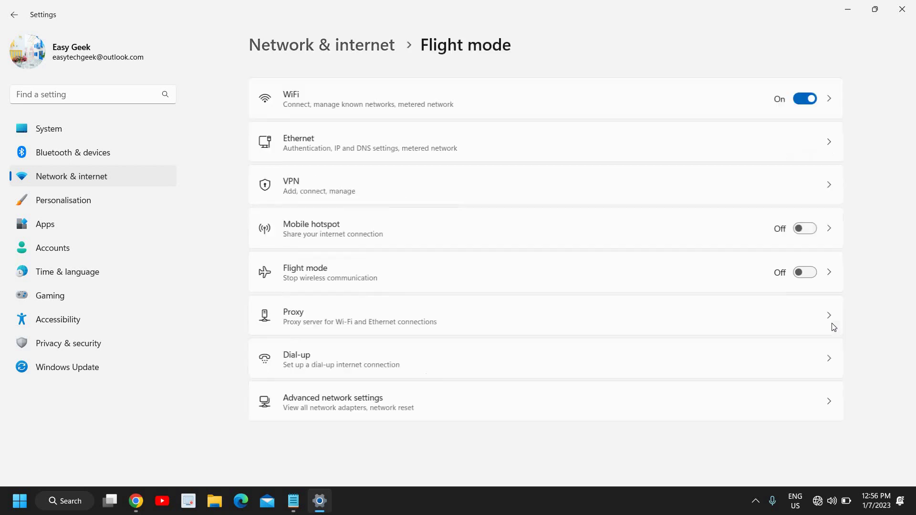
left_click(831, 326)
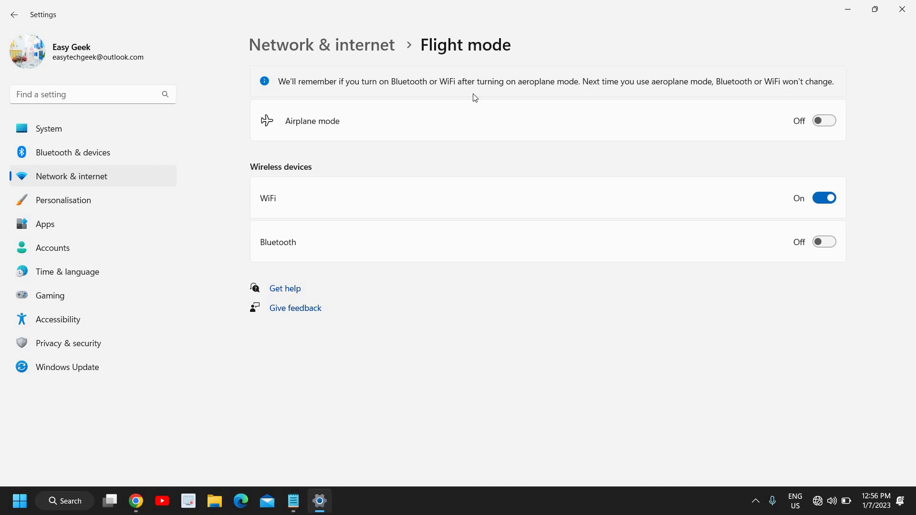
left_click(902, 9)
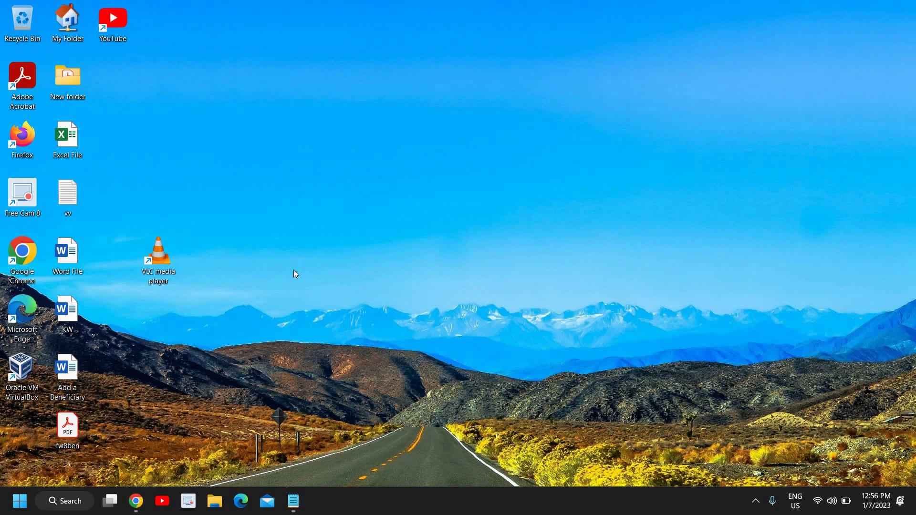